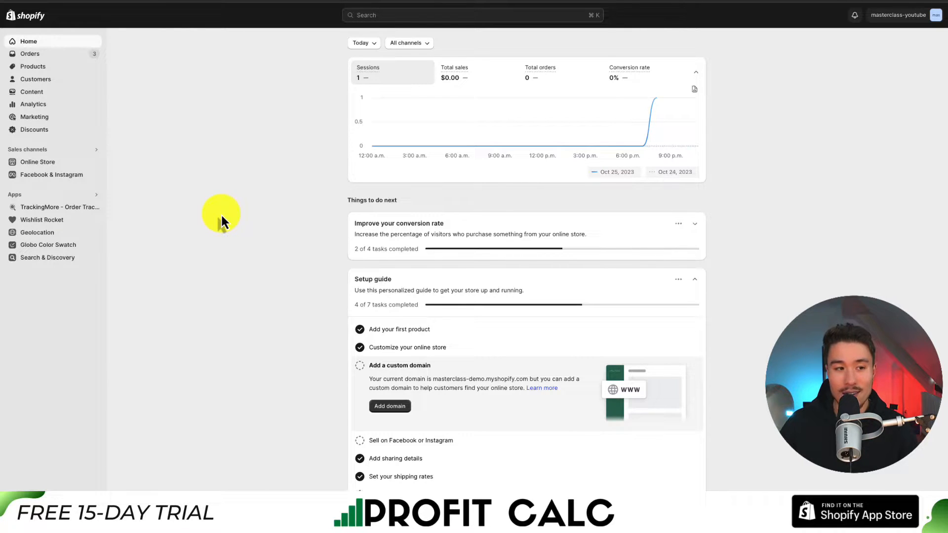
# Step: Start creating a new amount-off-order discount in the store's discounts
pyautogui.click(47, 132)
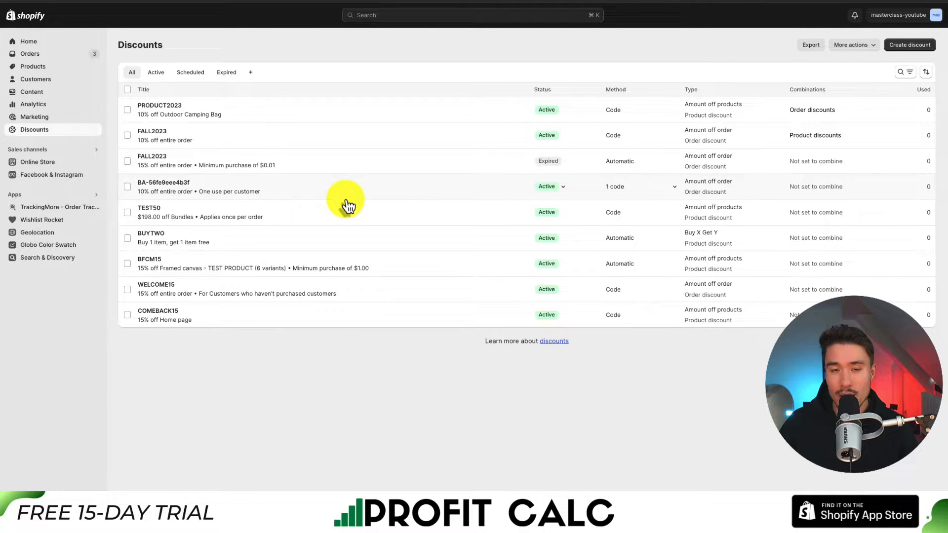
pyautogui.click(911, 47)
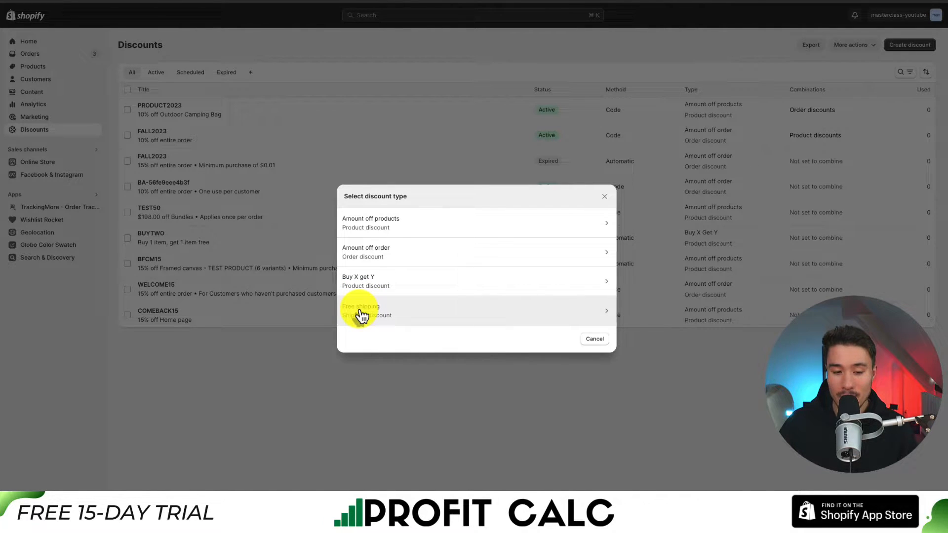
pyautogui.click(390, 261)
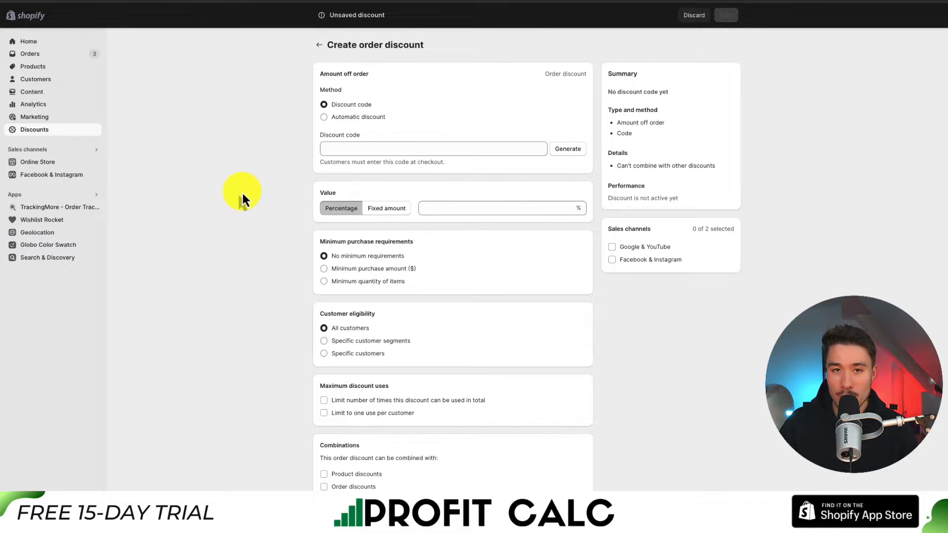
# Step: Enter CUSTOMER2023 as the discount code customers use at checkout
pyautogui.click(340, 150)
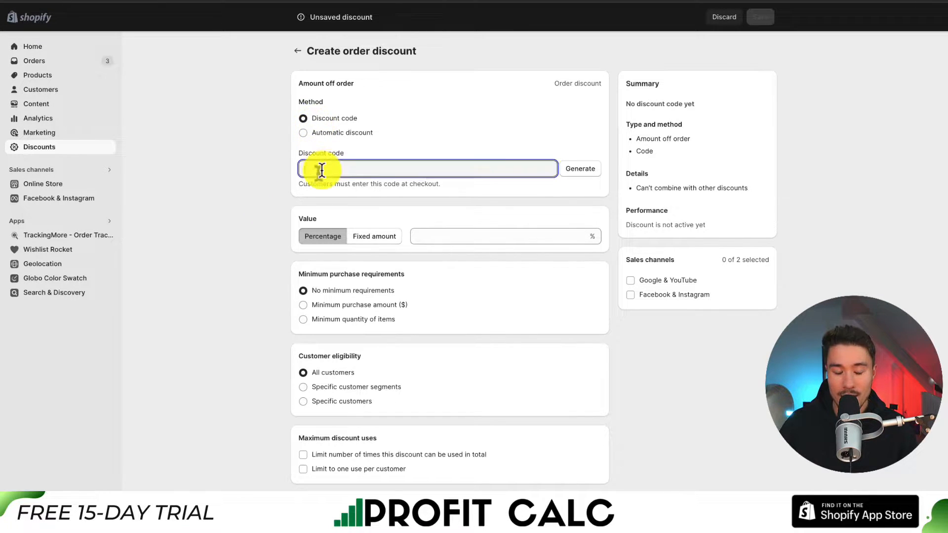
pyautogui.write('CUSTOMER2023')
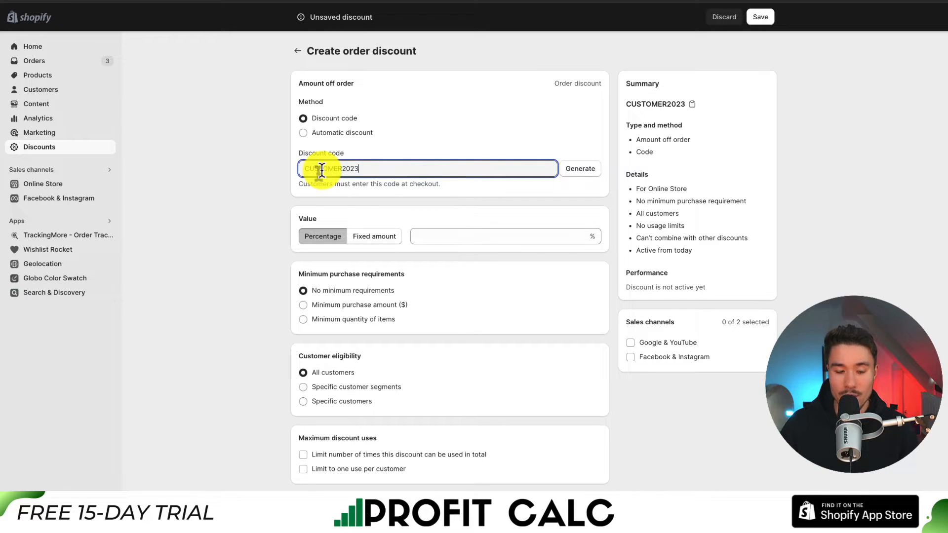
pyautogui.click(274, 242)
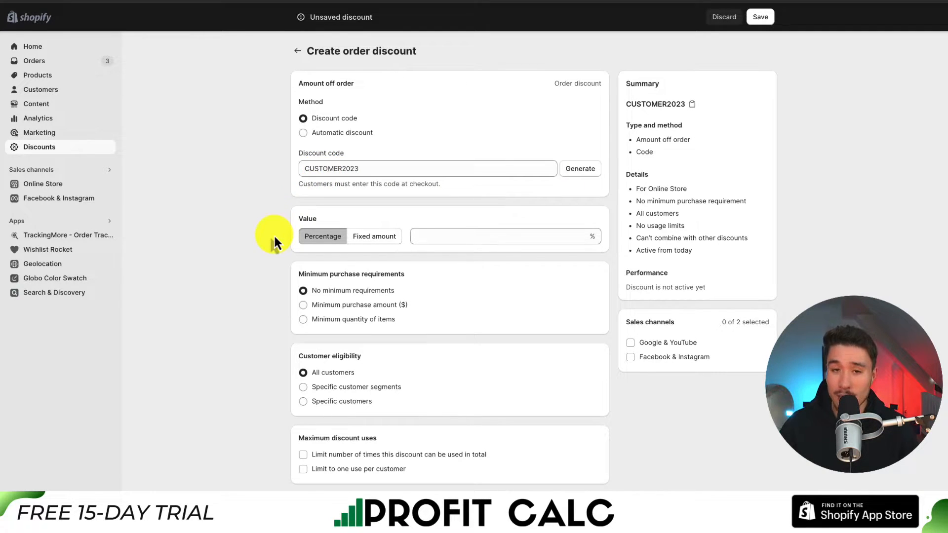
# Step: Set the discount value to 15 percent with no minimum purchase requirements
pyautogui.click(433, 240)
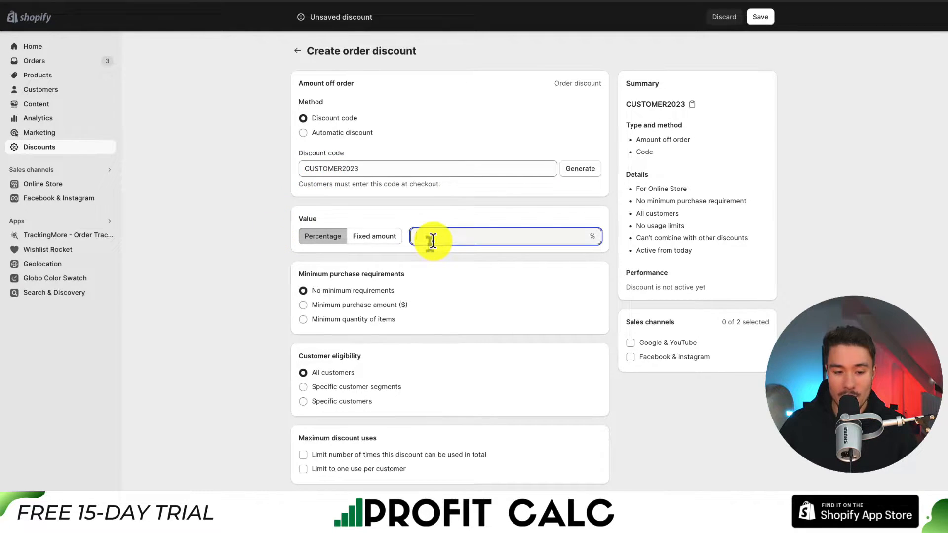
pyautogui.write('15')
pyautogui.click(227, 322)
pyautogui.scroll(-3, 228, 322)
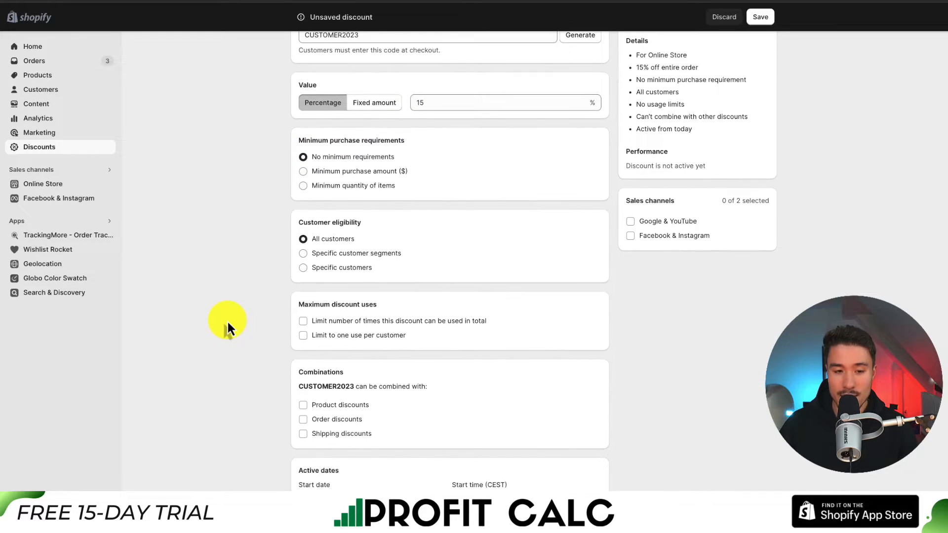
pyautogui.moveTo(322, 140); pyautogui.dragTo(390, 143)
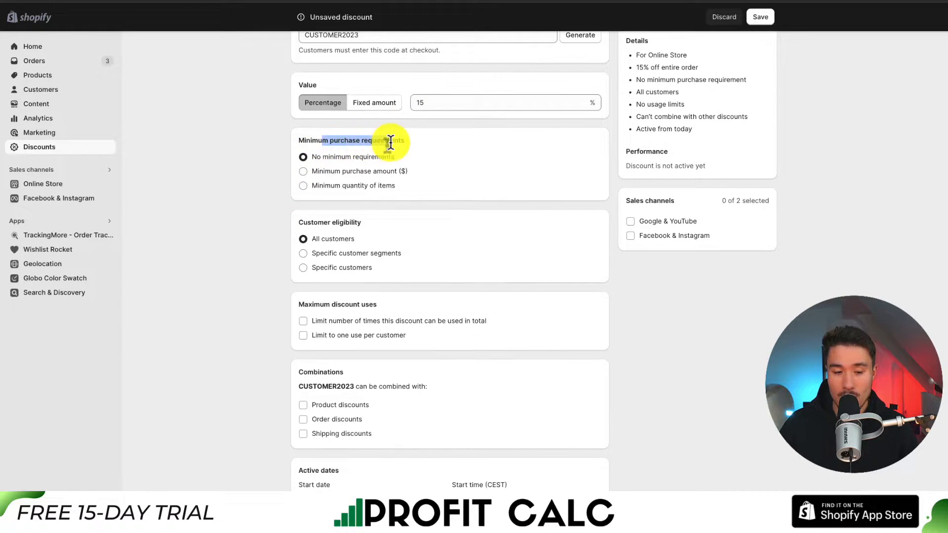
pyautogui.click(327, 155)
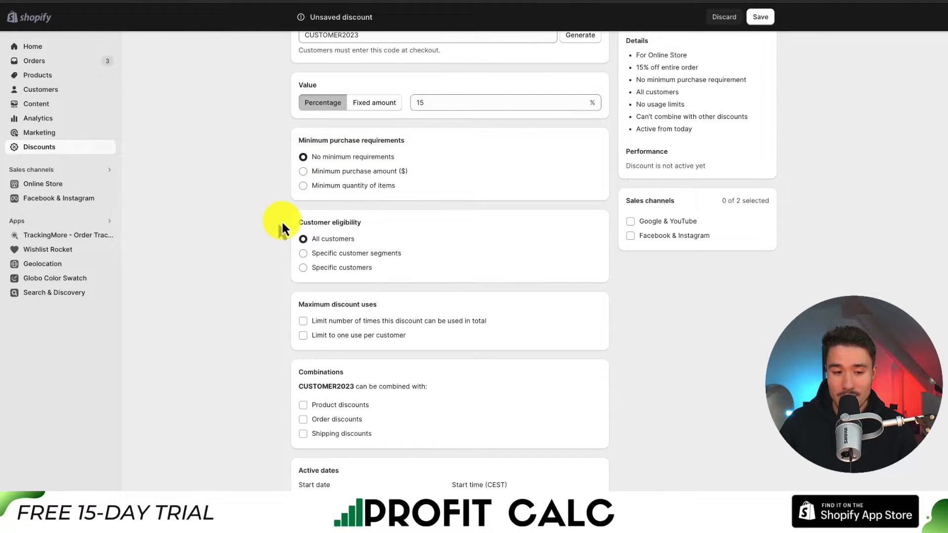
# Step: Limit customer eligibility to the segment "Customers who have purchased at least once"
pyautogui.scroll(-3, 285, 226)
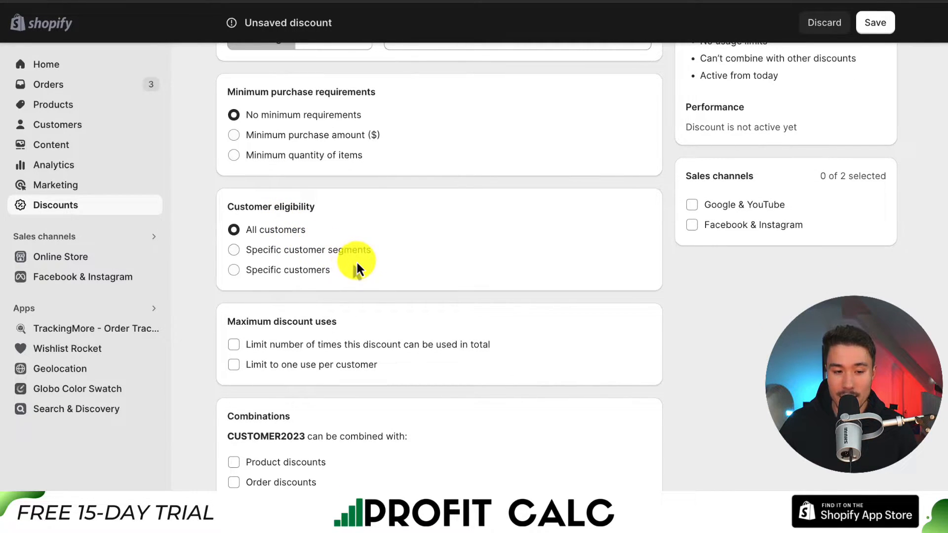
pyautogui.click(251, 254)
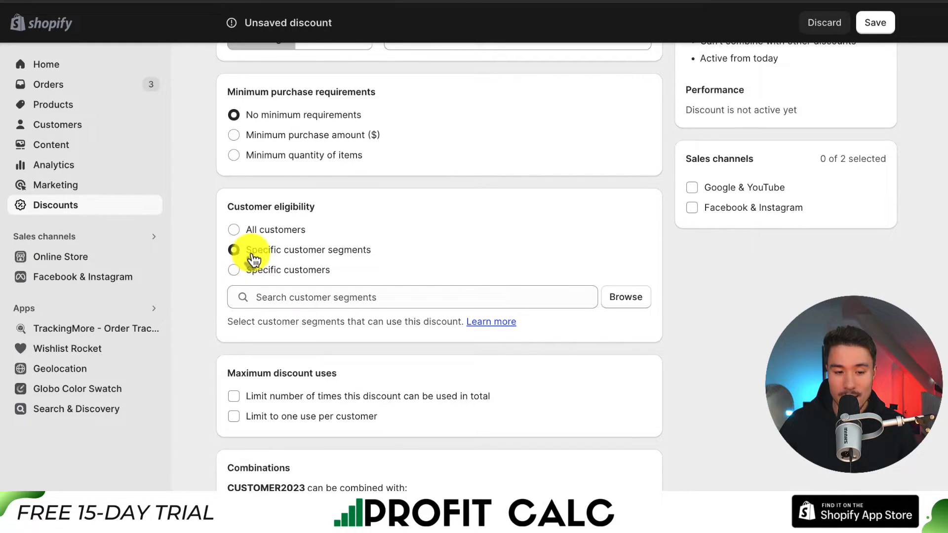
pyautogui.click(622, 296)
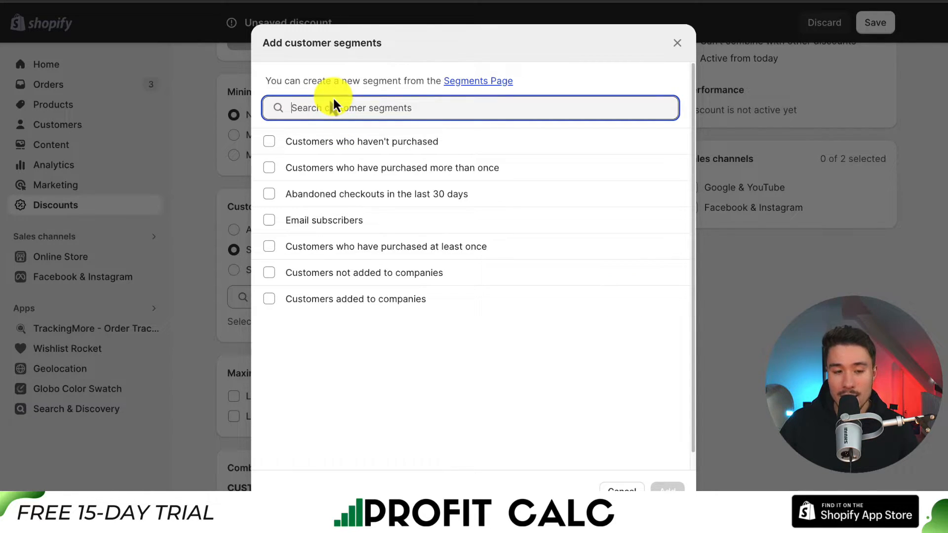
pyautogui.moveTo(318, 84); pyautogui.dragTo(387, 79)
pyautogui.click(391, 78)
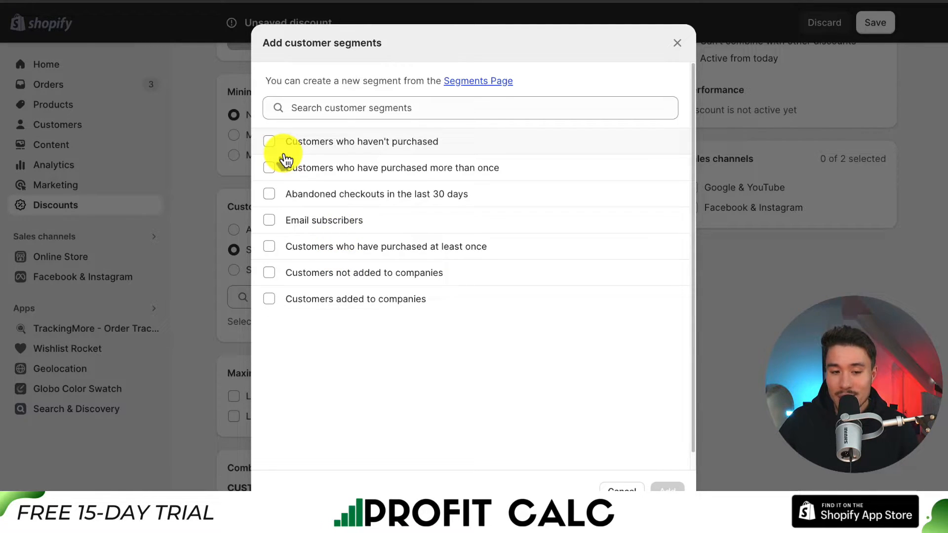
pyautogui.click(288, 249)
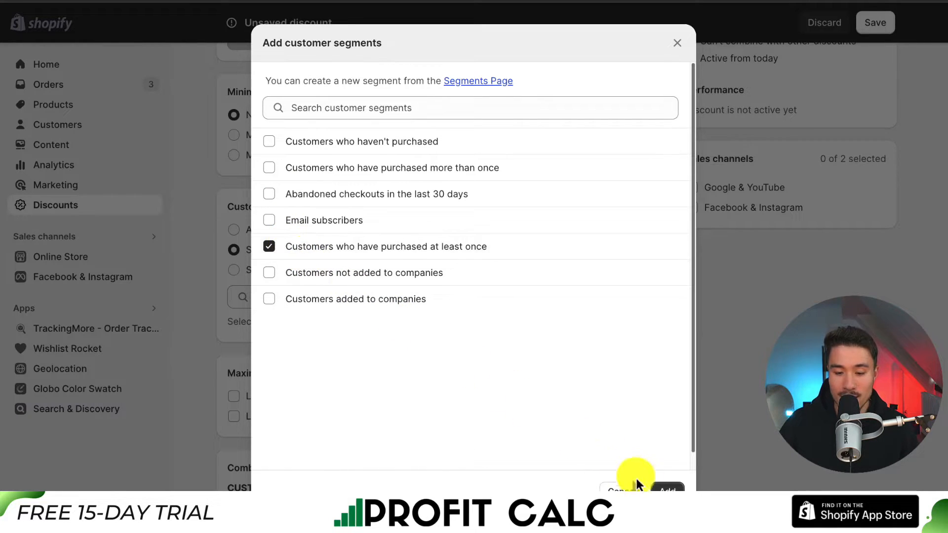
pyautogui.click(668, 489)
# Step: Switch the customer eligibility to specific customers without adding any customer
pyautogui.scroll(-2, 677, 486)
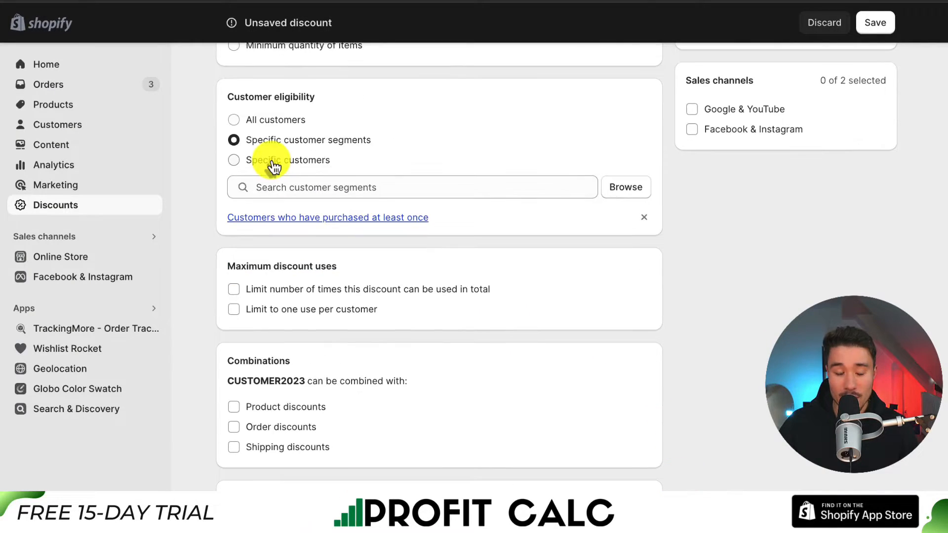
pyautogui.click(273, 163)
pyautogui.click(302, 195)
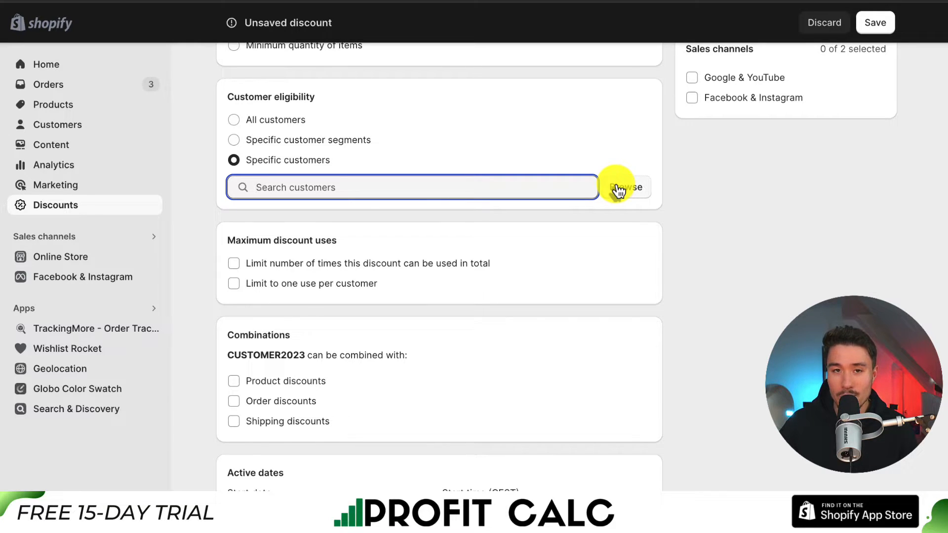
pyautogui.click(680, 179)
pyautogui.scroll(-2, 679, 179)
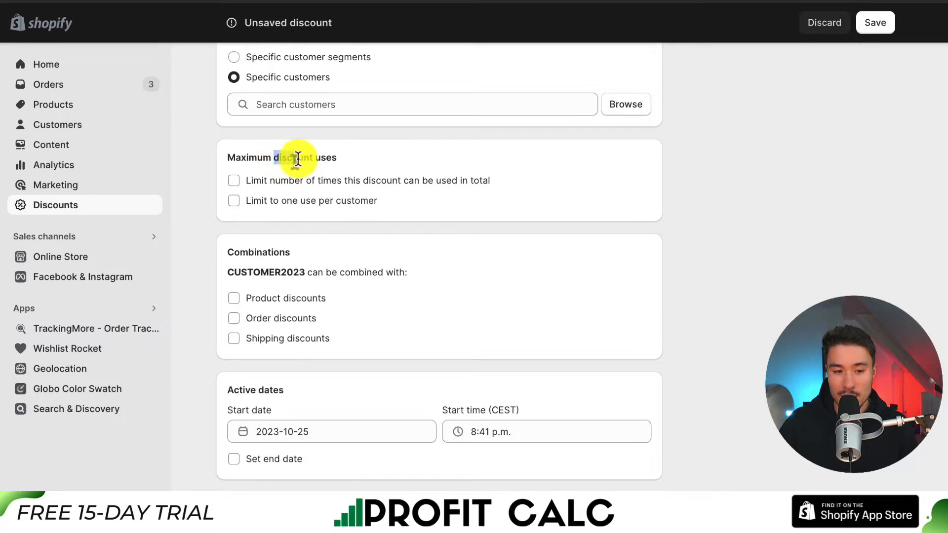
pyautogui.moveTo(316, 157); pyautogui.dragTo(322, 158)
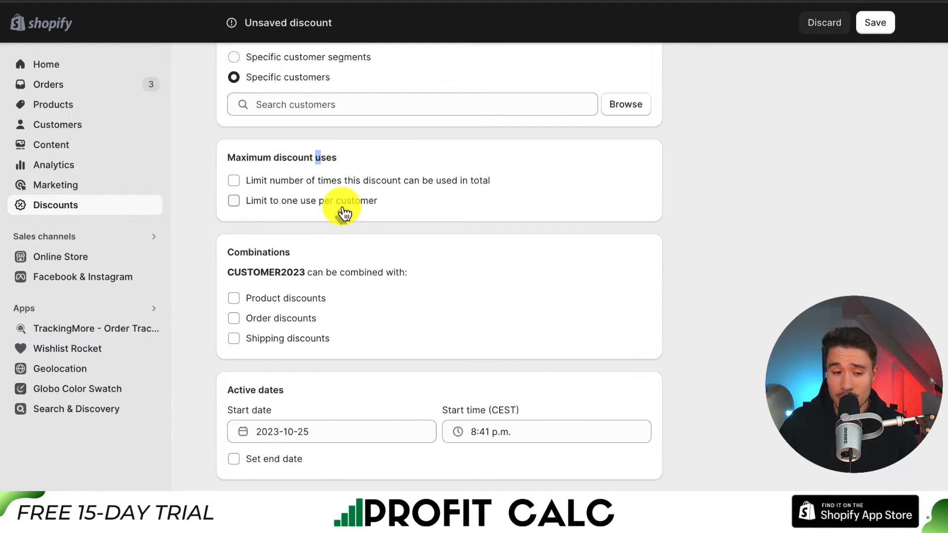
pyautogui.moveTo(281, 272); pyautogui.dragTo(319, 268)
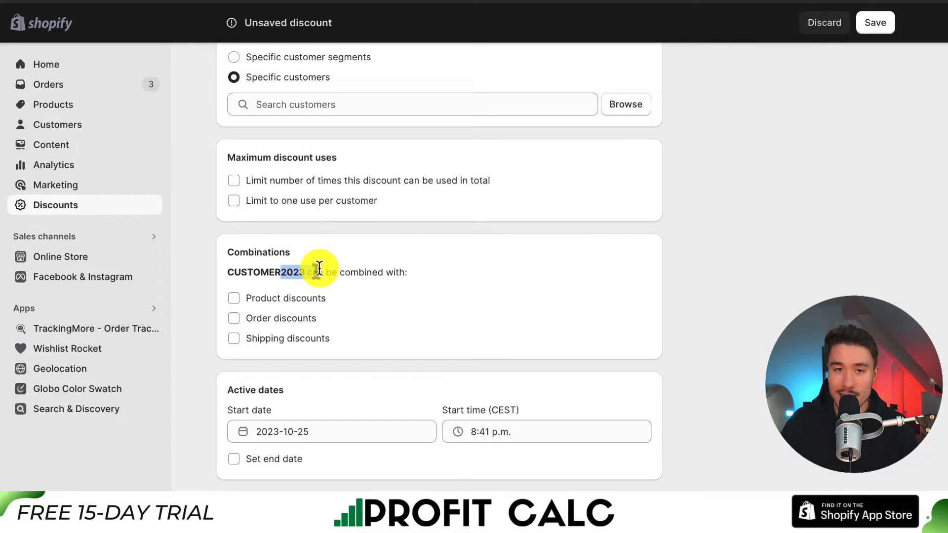
pyautogui.click(319, 269)
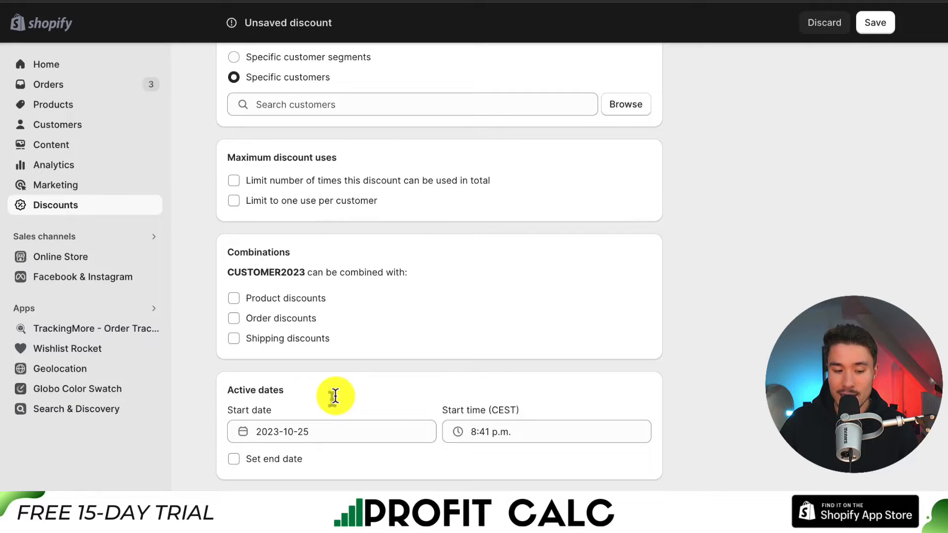
# Step: Restrict eligibility to specific customer segments, add "Customers who have purchased at least once", and save the discount
pyautogui.scroll(9, 336, 396)
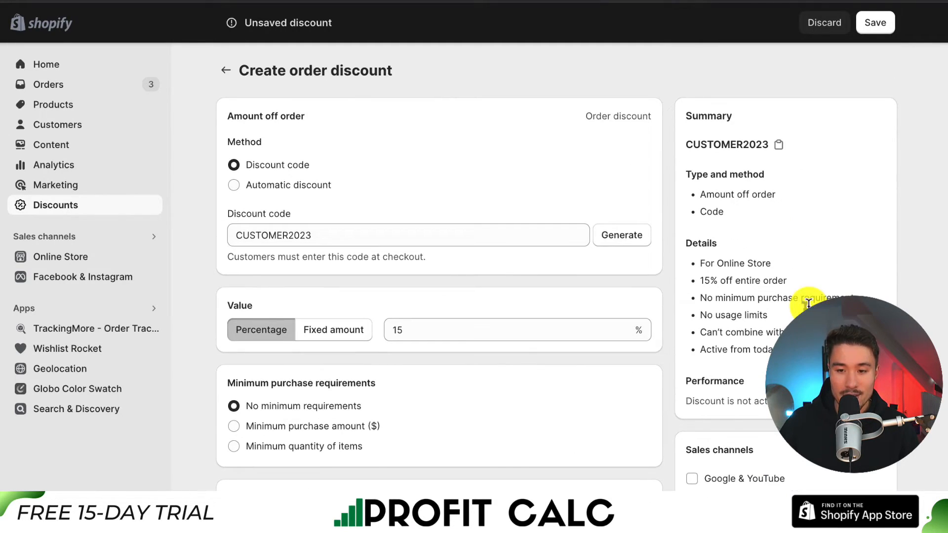
pyautogui.click(875, 22)
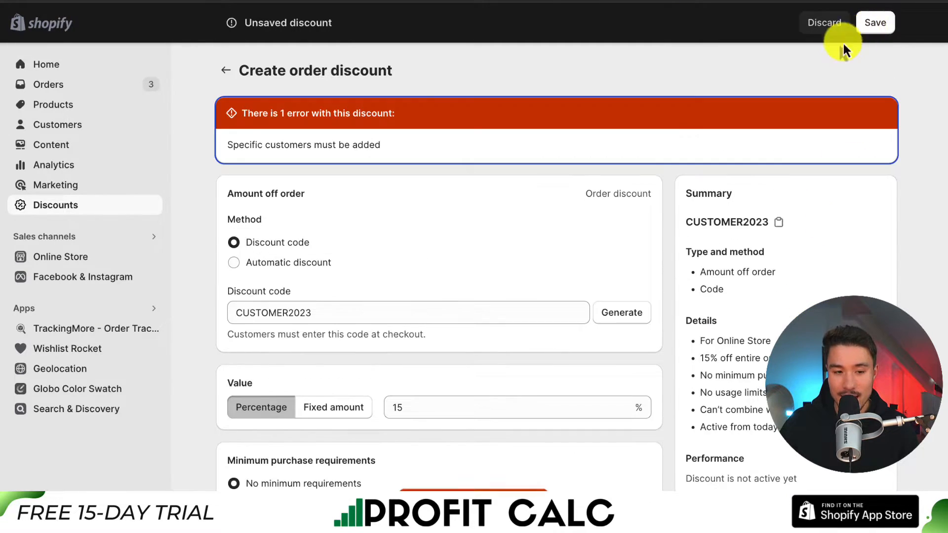
pyautogui.scroll(-6, 272, 292)
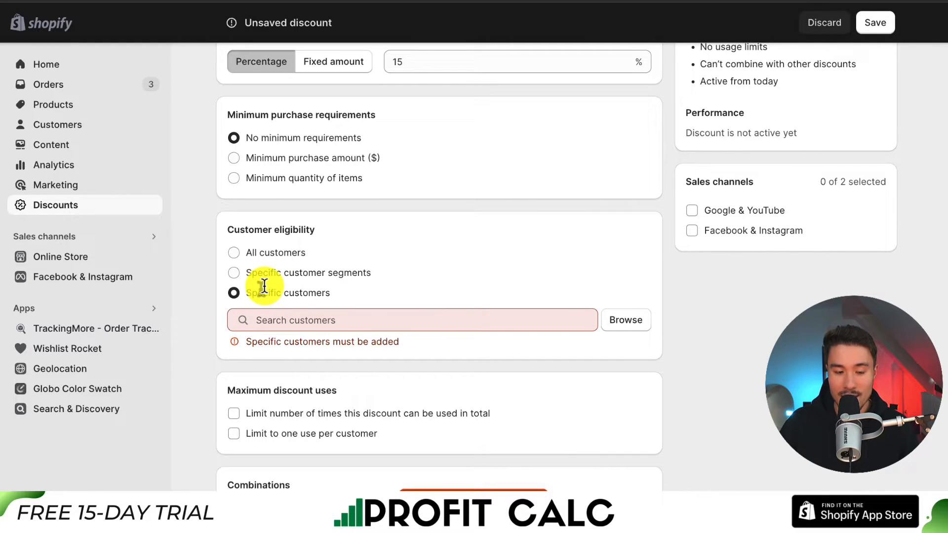
pyautogui.click(285, 274)
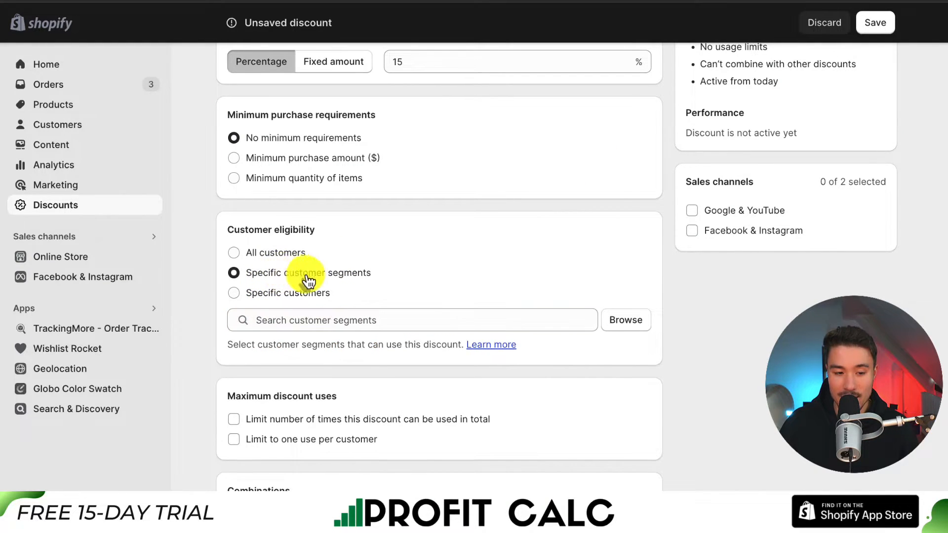
pyautogui.click(624, 320)
pyautogui.click(440, 250)
pyautogui.click(668, 488)
pyautogui.click(876, 30)
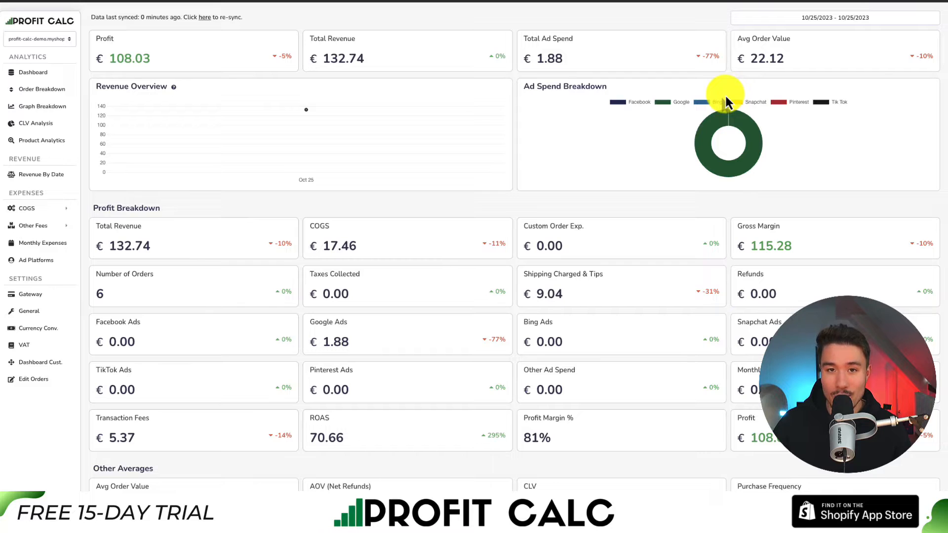
# Step: In the Profit Calc dashboard, set the reporting date range to 10/19/2023 - 10/25/2023
pyautogui.click(862, 17)
pyautogui.click(889, 64)
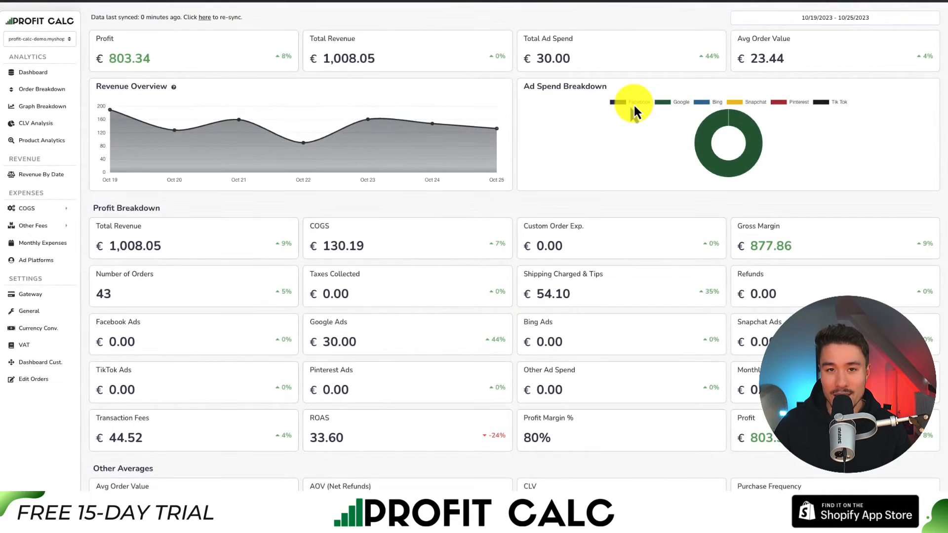
# Step: Review the dashboard's profit breakdown, other averages and other metrics for the selected date range
pyautogui.scroll(-3, 943, 33)
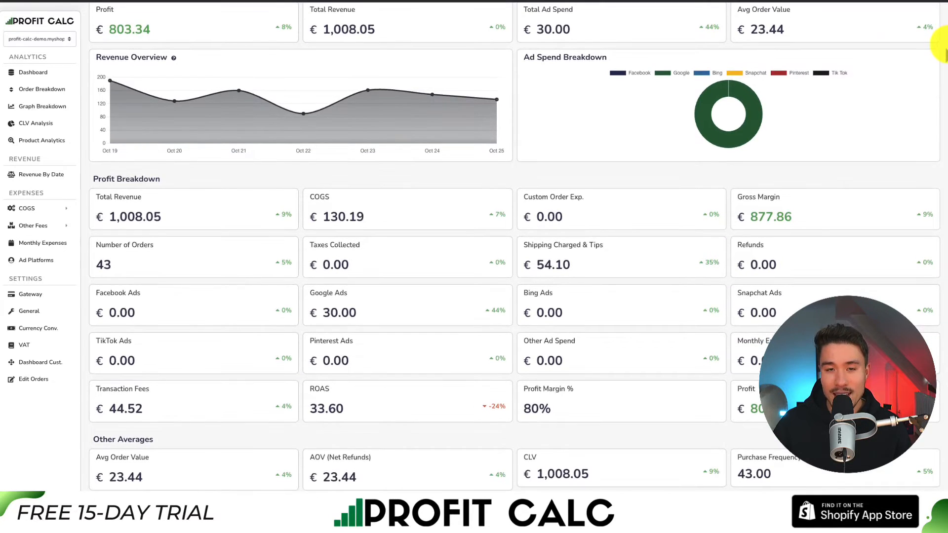
pyautogui.scroll(-2, 941, 87)
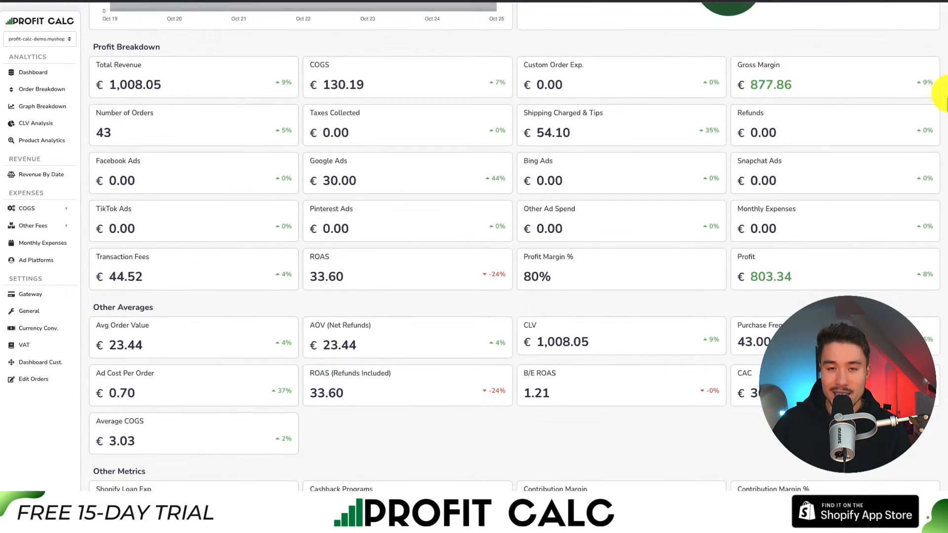
pyautogui.scroll(-3, 944, 116)
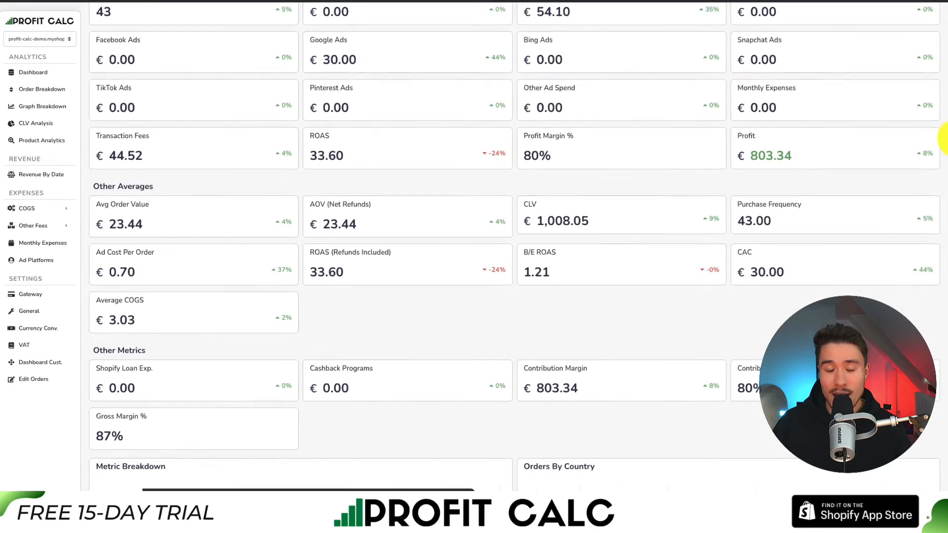
pyautogui.scroll(-2, 944, 159)
pyautogui.scroll(3, 944, 153)
pyautogui.scroll(4, 944, 147)
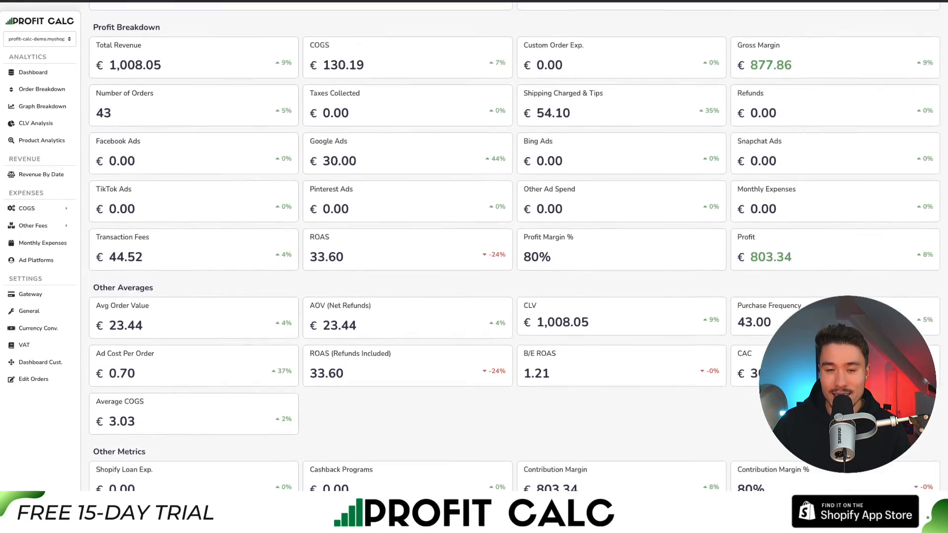
pyautogui.scroll(3, 514, 247)
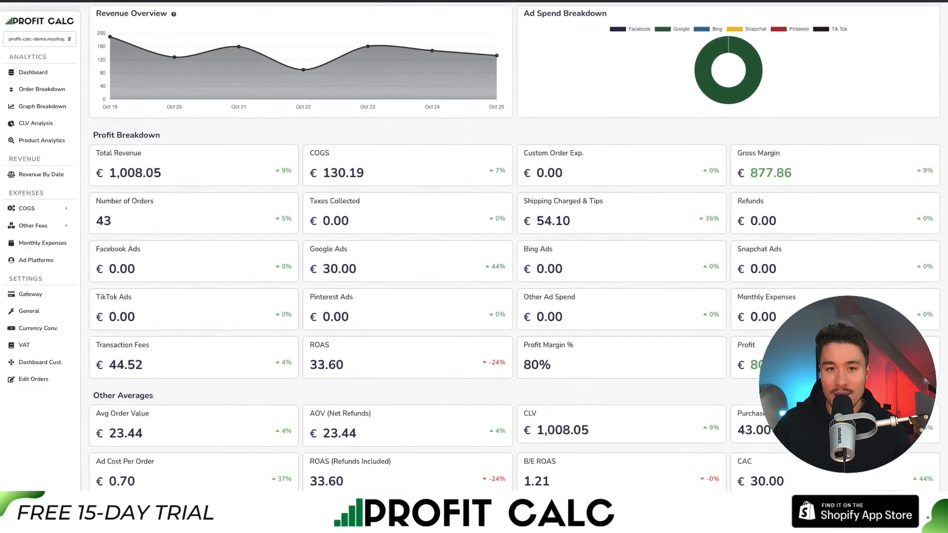
pyautogui.scroll(1, 945, 28)
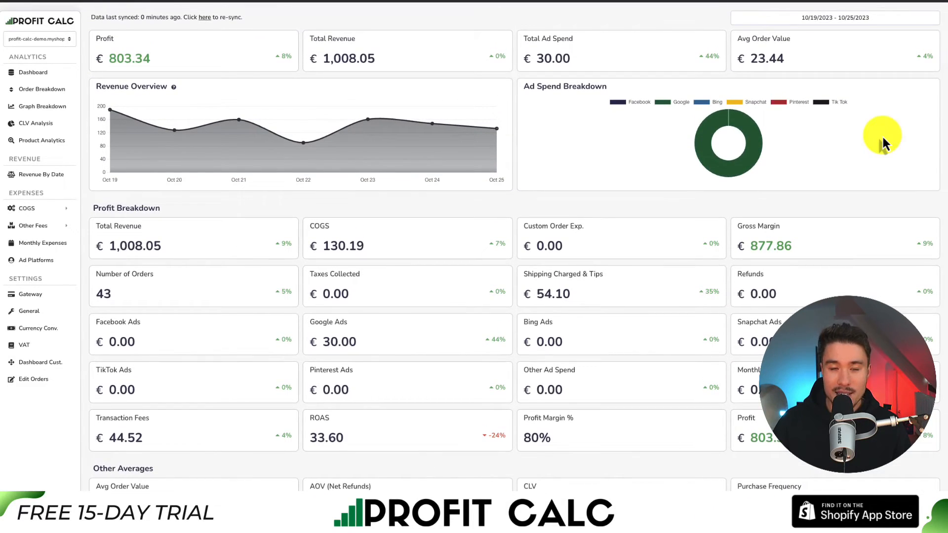